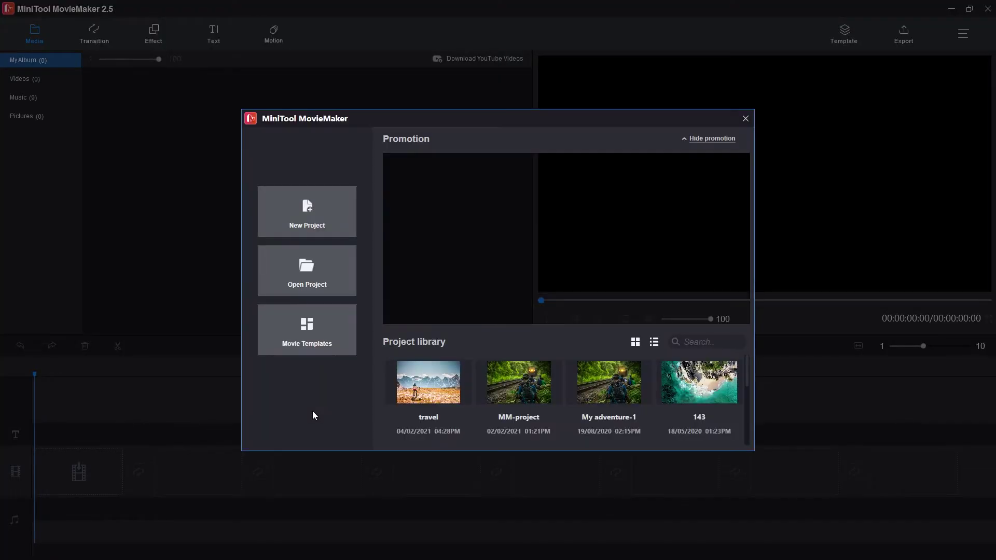
Step: Import the 'sea video' file (22.12 s) into the media library and add it to the timeline
{"action": "left_click", "coordinate": [746, 119]}
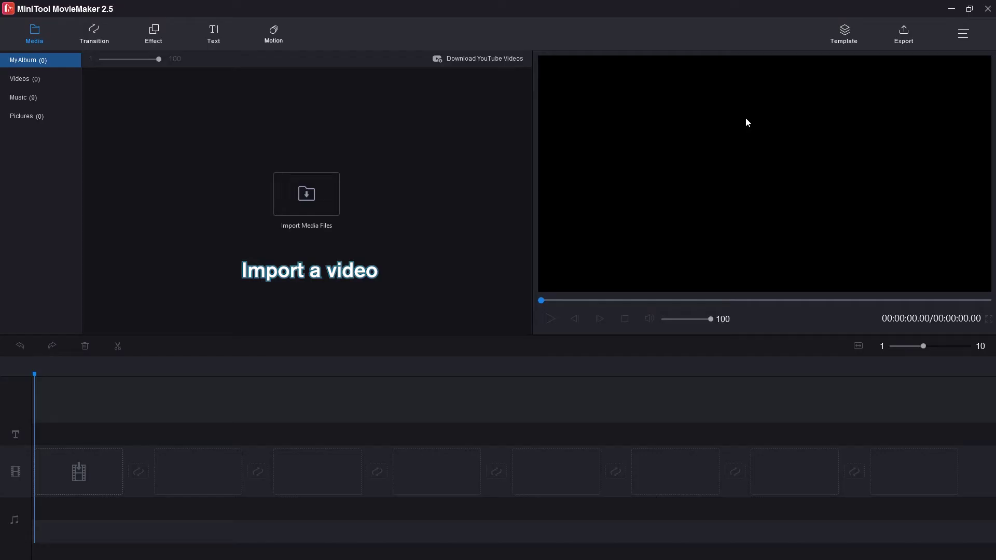
{"action": "left_click", "coordinate": [312, 194]}
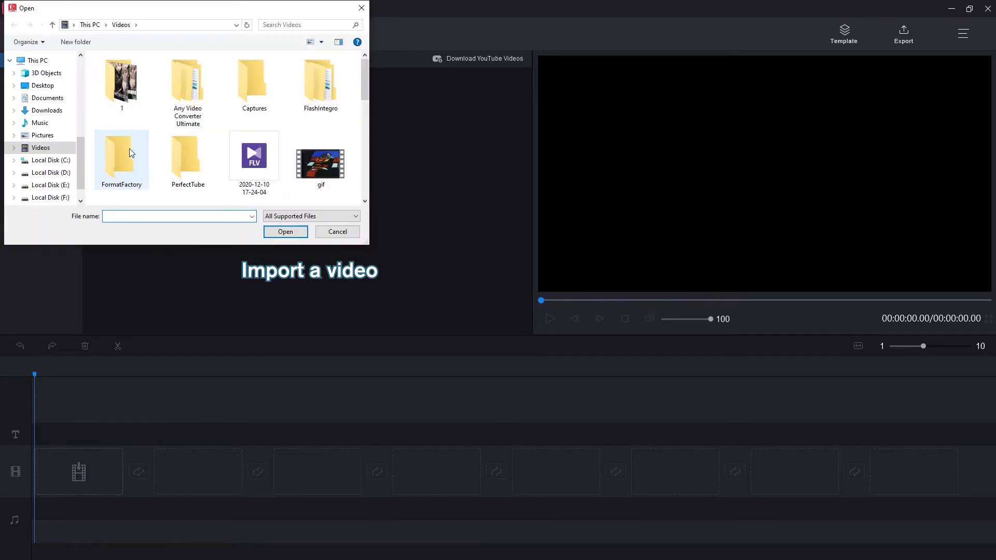
{"action": "scroll", "coordinate": [135, 150], "scroll_direction": "down", "scroll_amount": 5}
{"action": "left_click", "coordinate": [313, 124]}
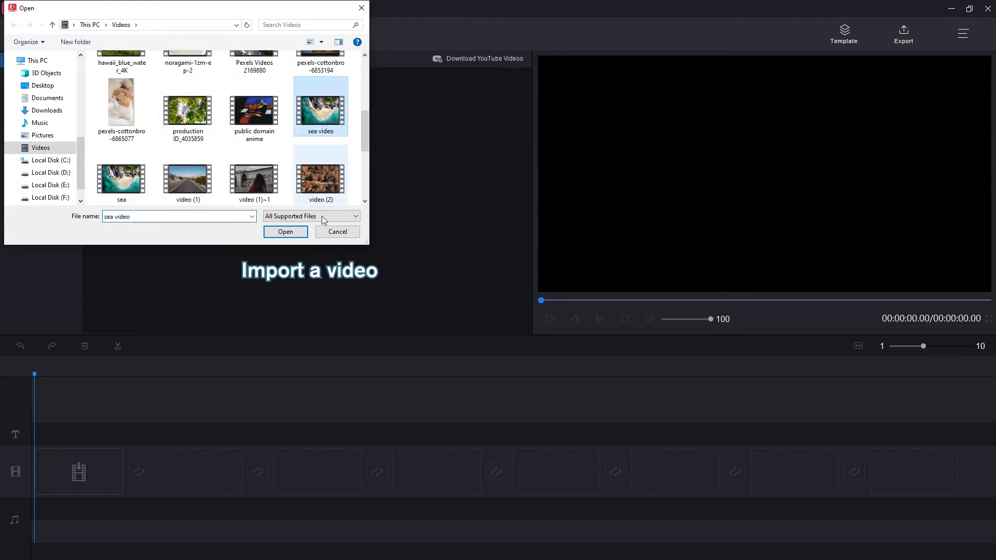
{"action": "left_click", "coordinate": [296, 231]}
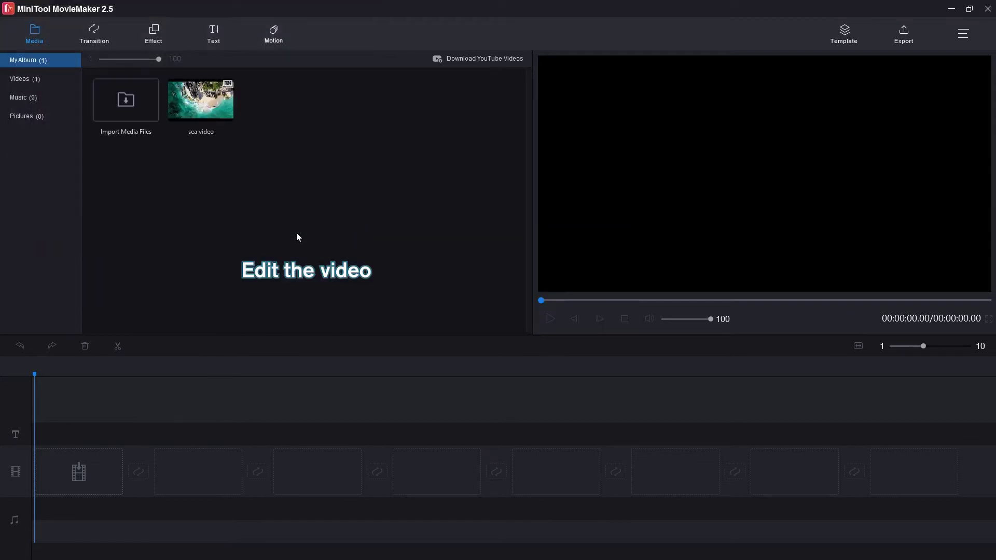
{"action": "left_click", "coordinate": [229, 117]}
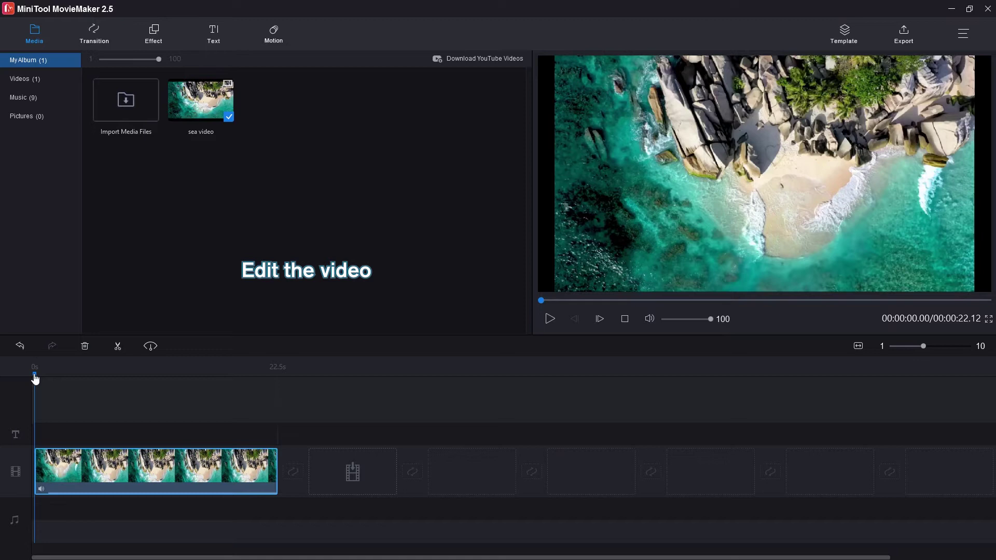
Step: Split the sea clip at 8 s and 15 s and delete the first and last pieces
{"action": "left_click_drag", "start_coordinate": [35, 376], "coordinate": [127, 379]}
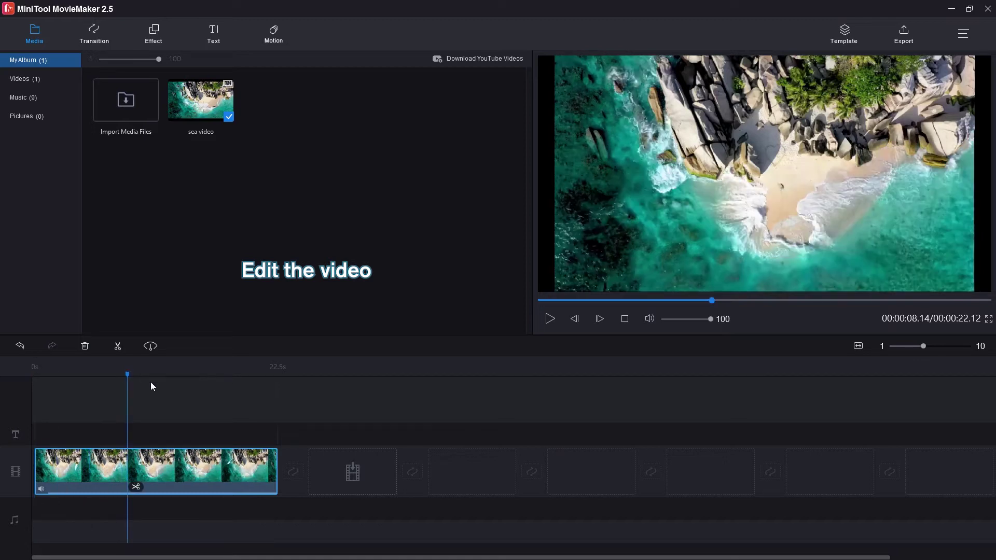
{"action": "left_click", "coordinate": [134, 487]}
{"action": "left_click_drag", "start_coordinate": [155, 427], "coordinate": [234, 399]}
{"action": "left_click", "coordinate": [242, 488]}
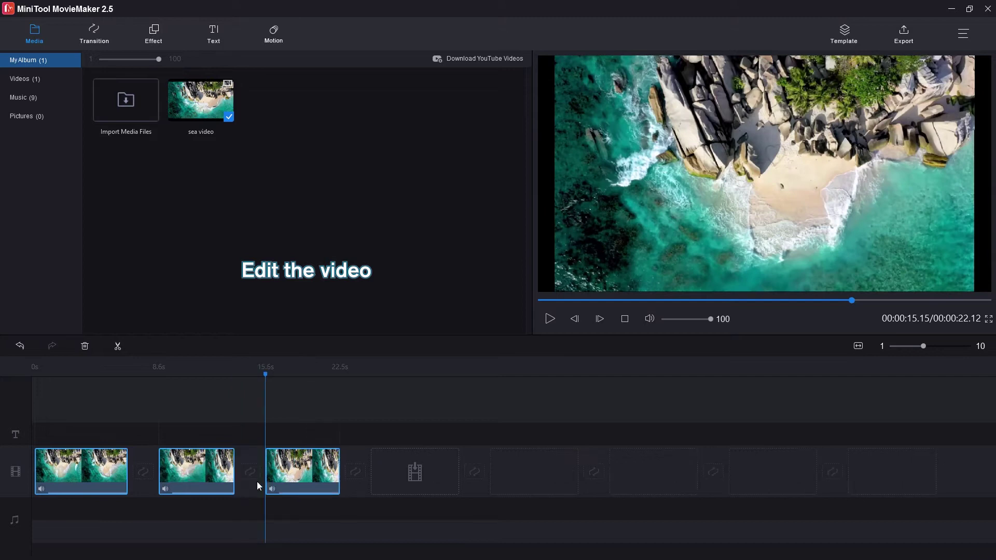
{"action": "left_click", "coordinate": [90, 348]}
{"action": "left_click", "coordinate": [71, 470]}
{"action": "left_click", "coordinate": [85, 347]}
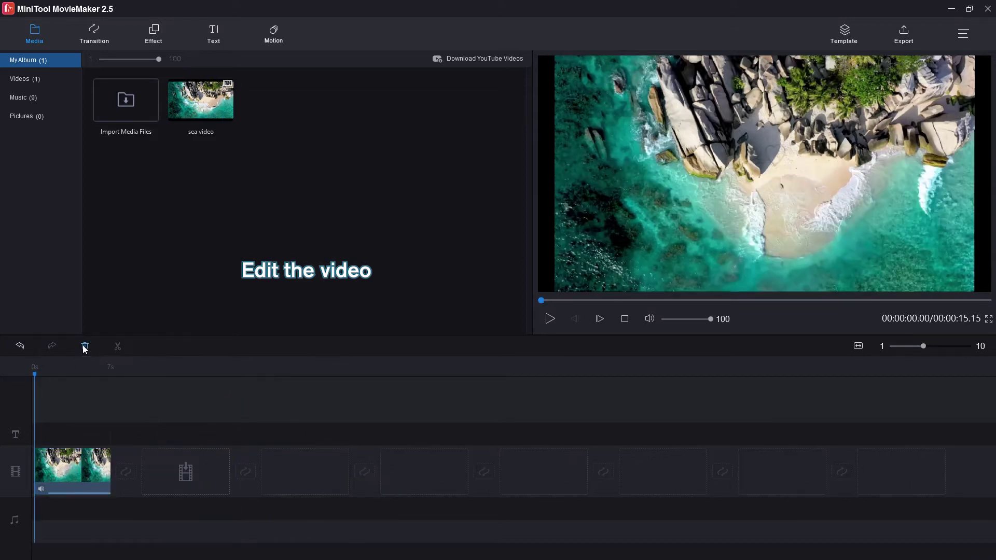
Step: Trim both edges of the remaining clip so it lasts 4.04 seconds
{"action": "left_click", "coordinate": [71, 458]}
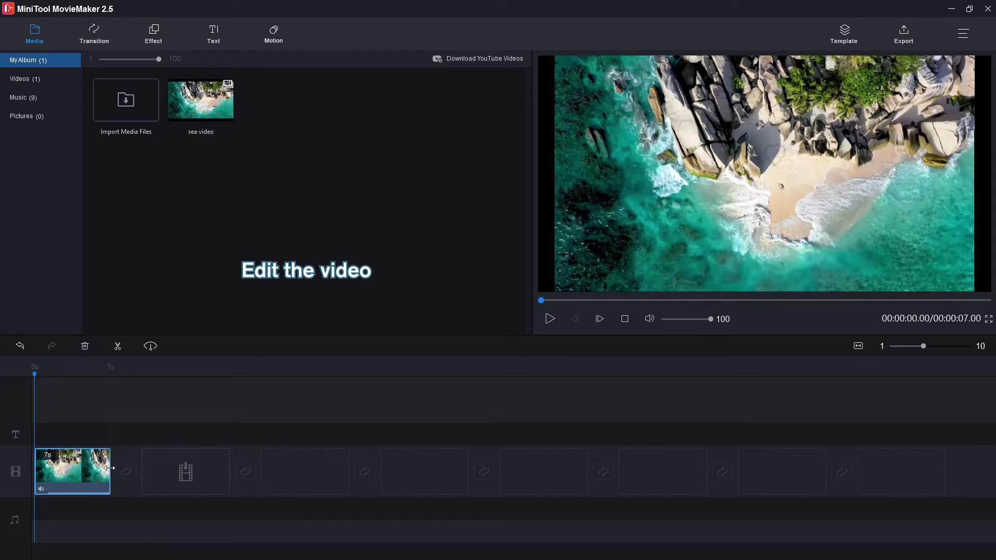
{"action": "left_click_drag", "start_coordinate": [110, 468], "coordinate": [96, 469]}
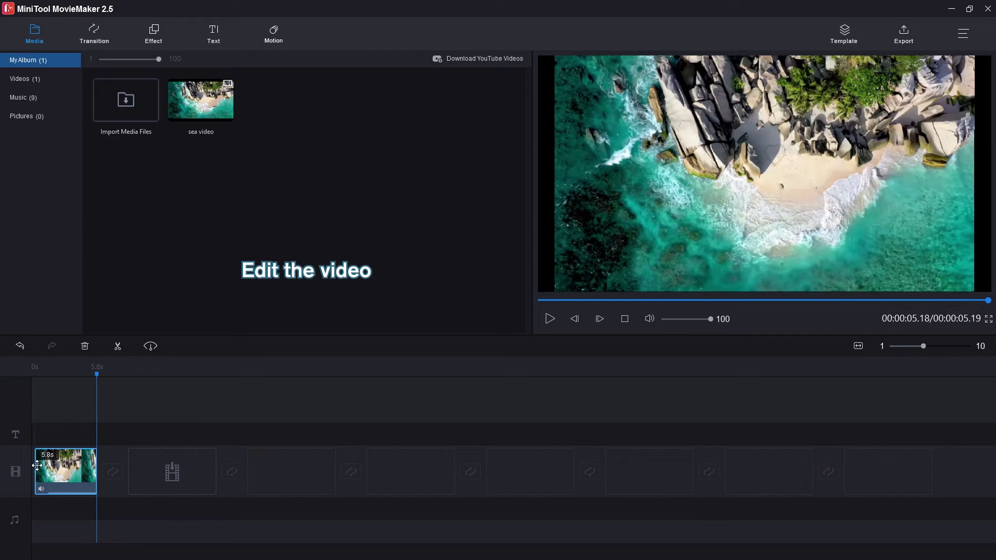
{"action": "left_click_drag", "start_coordinate": [36, 465], "coordinate": [54, 466]}
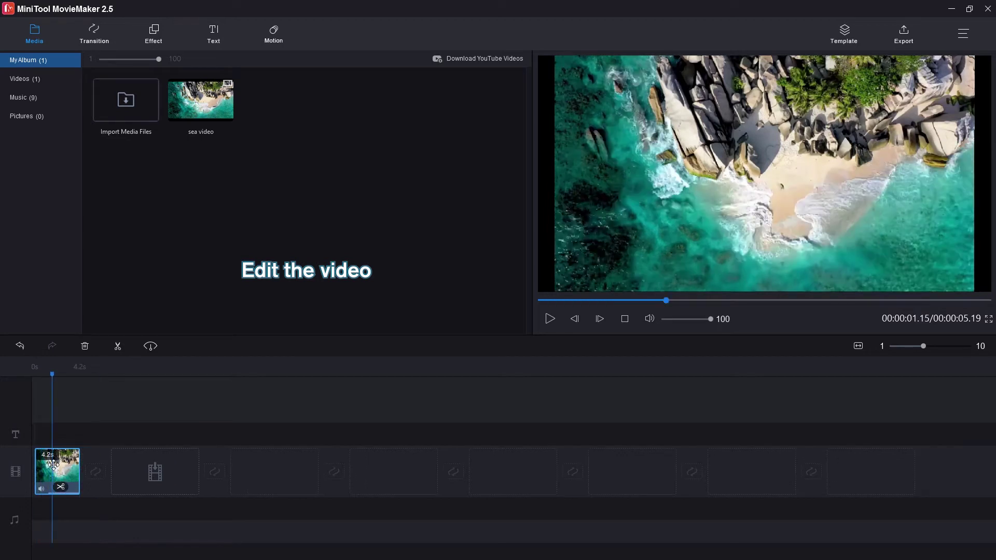
Step: Add a Caption1 text reading '2021' and place it at the frame's lower left
{"action": "left_click", "coordinate": [218, 33]}
{"action": "left_click", "coordinate": [140, 170]}
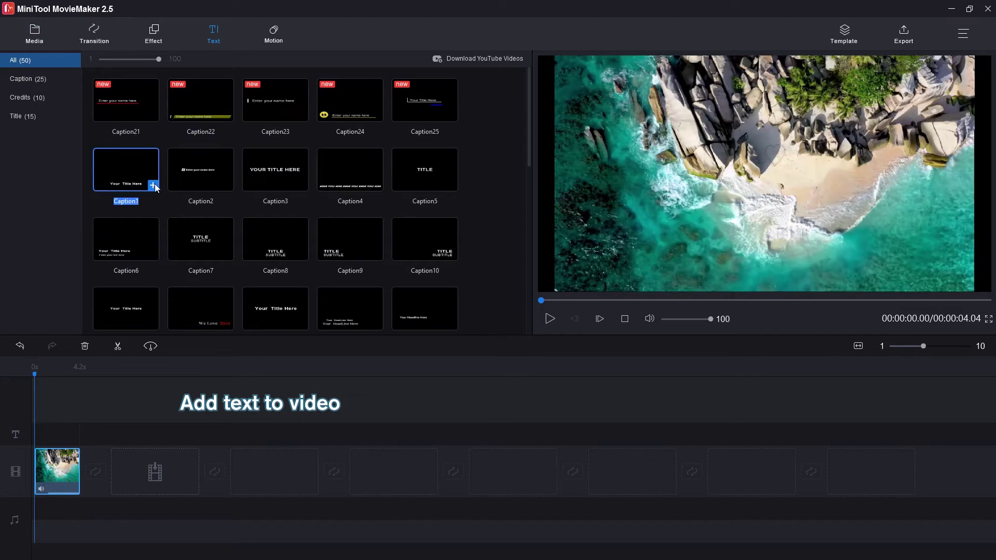
{"action": "left_click", "coordinate": [154, 186]}
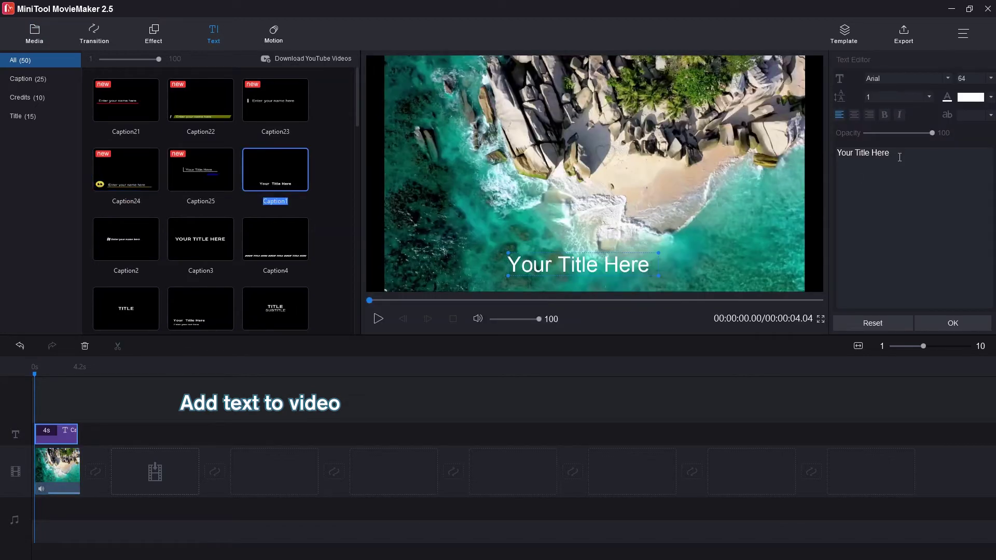
{"action": "type", "text": "2021"}
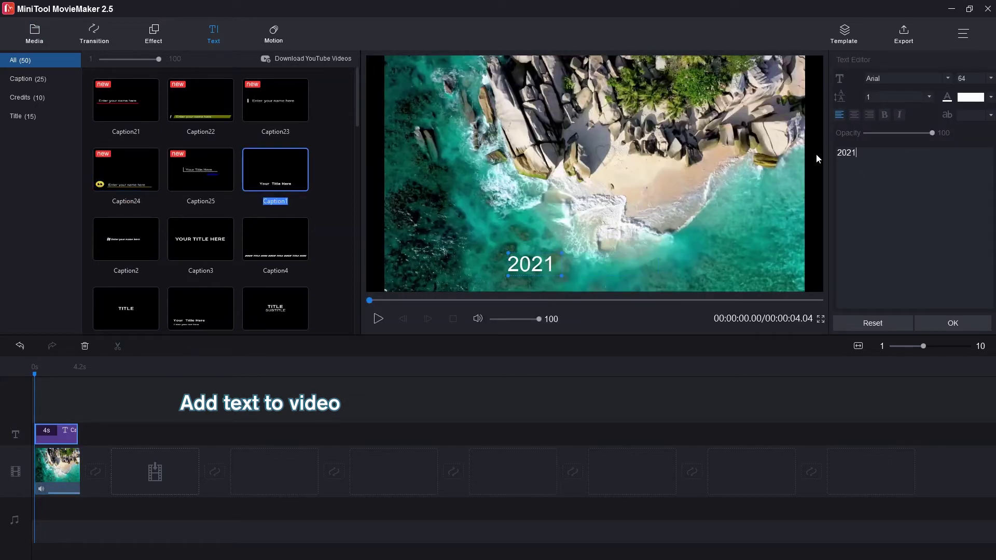
{"action": "left_click_drag", "start_coordinate": [549, 268], "coordinate": [436, 276]}
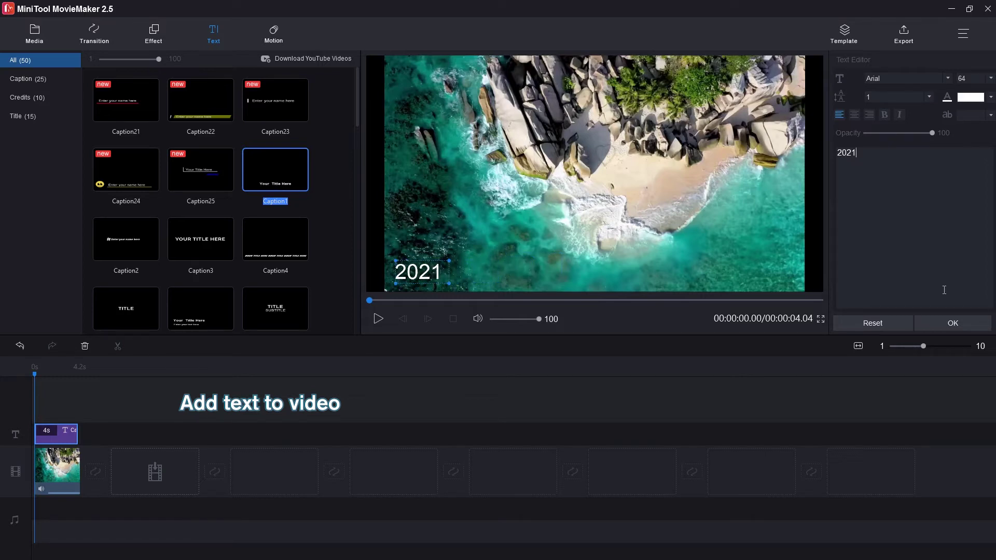
{"action": "left_click", "coordinate": [964, 323]}
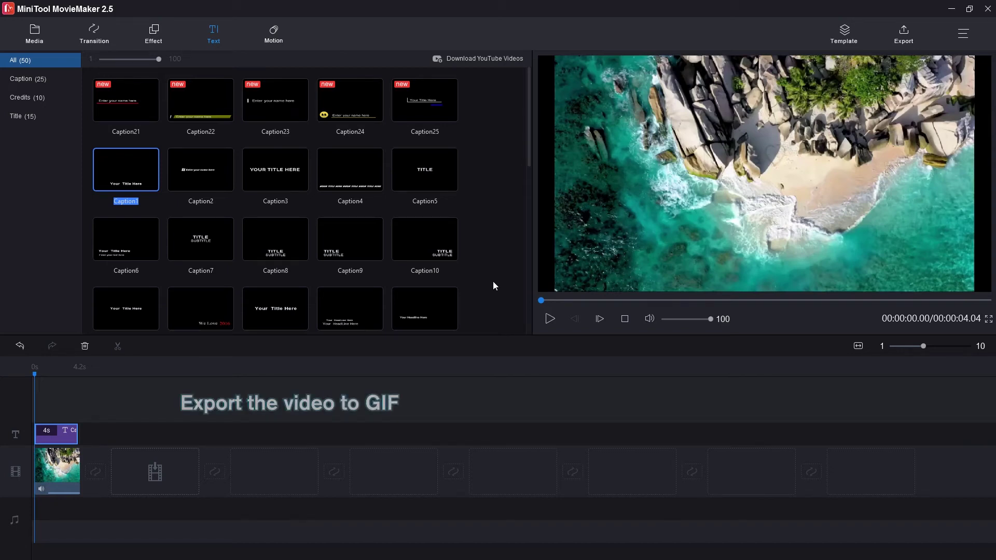
Step: Export the captioned clip in GIF format as 'sea' to the Desktop
{"action": "left_click", "coordinate": [905, 36]}
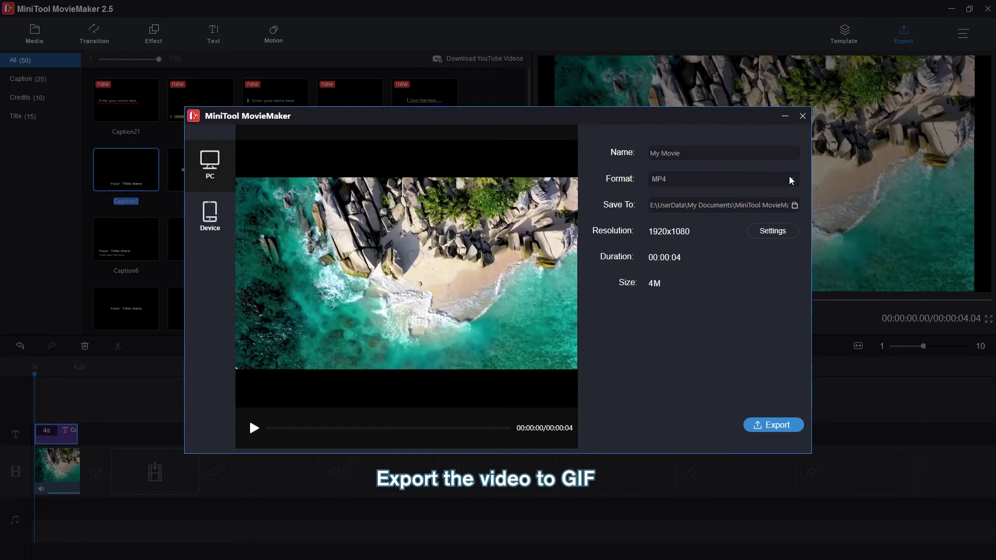
{"action": "left_click", "coordinate": [791, 180]}
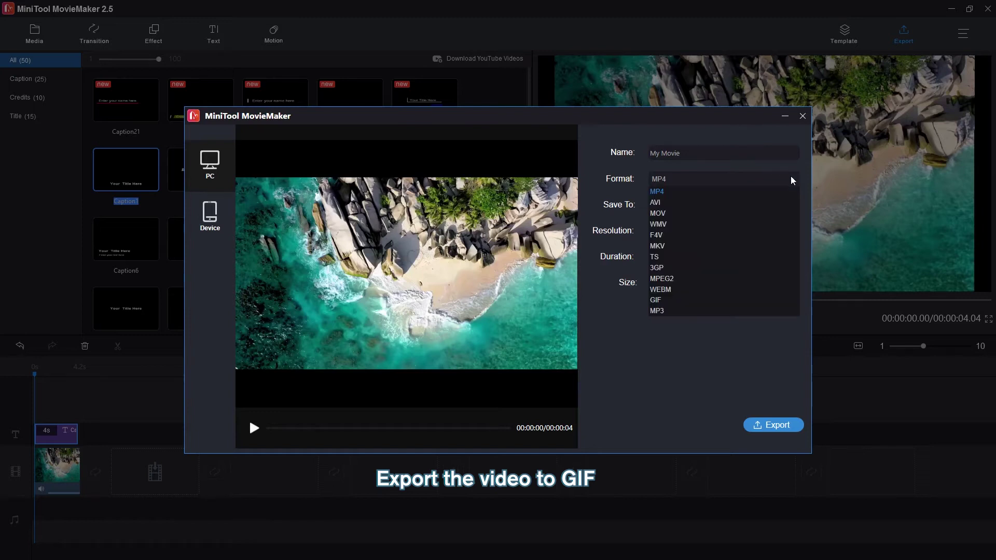
{"action": "left_click", "coordinate": [695, 301]}
{"action": "left_click", "coordinate": [795, 206]}
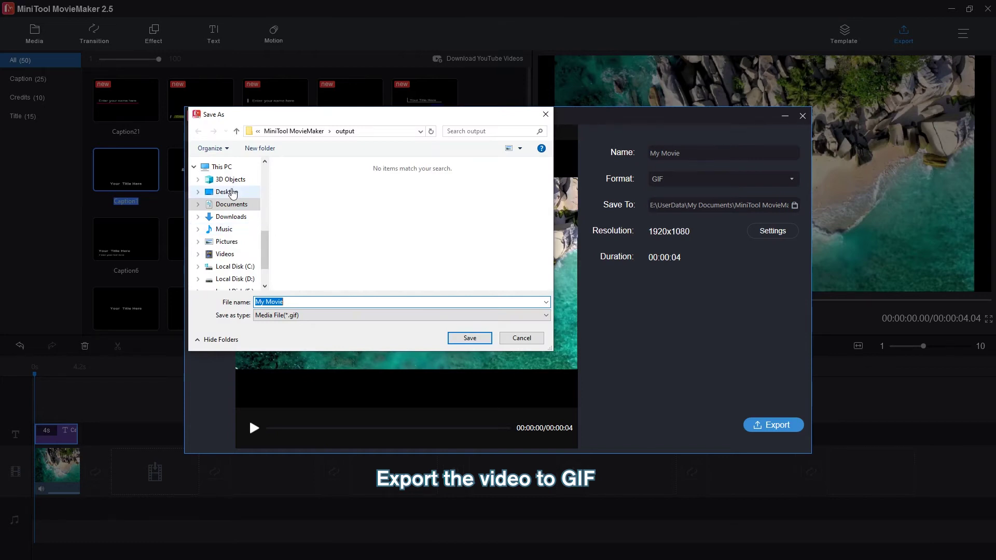
{"action": "left_click", "coordinate": [227, 192]}
{"action": "left_click", "coordinate": [296, 301]}
{"action": "type", "text": "sea"}
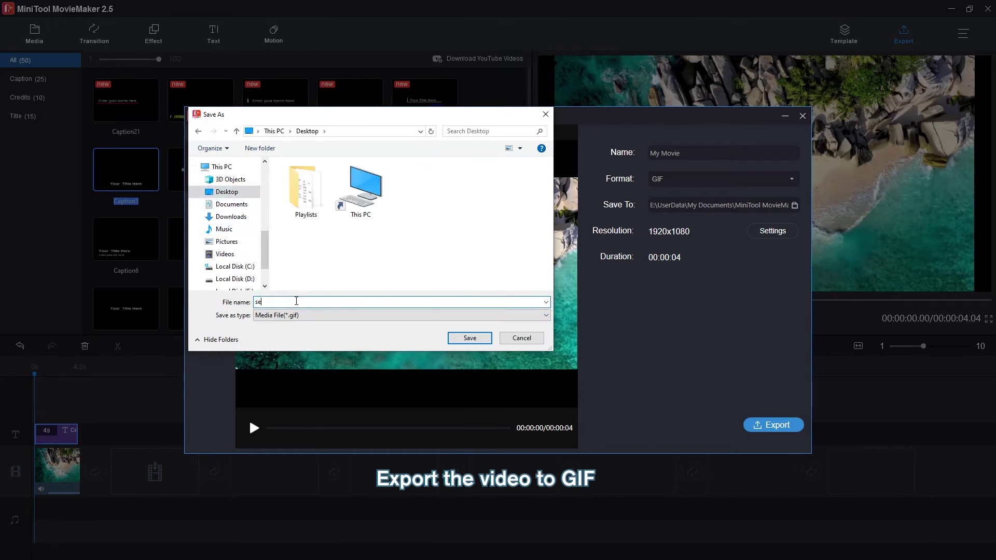
{"action": "left_click", "coordinate": [467, 339]}
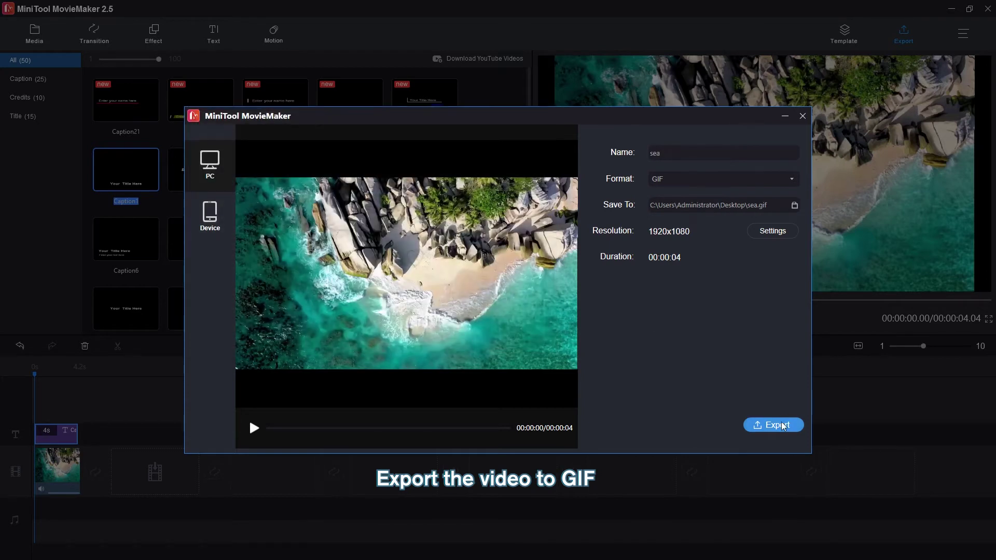
{"action": "left_click", "coordinate": [779, 428]}
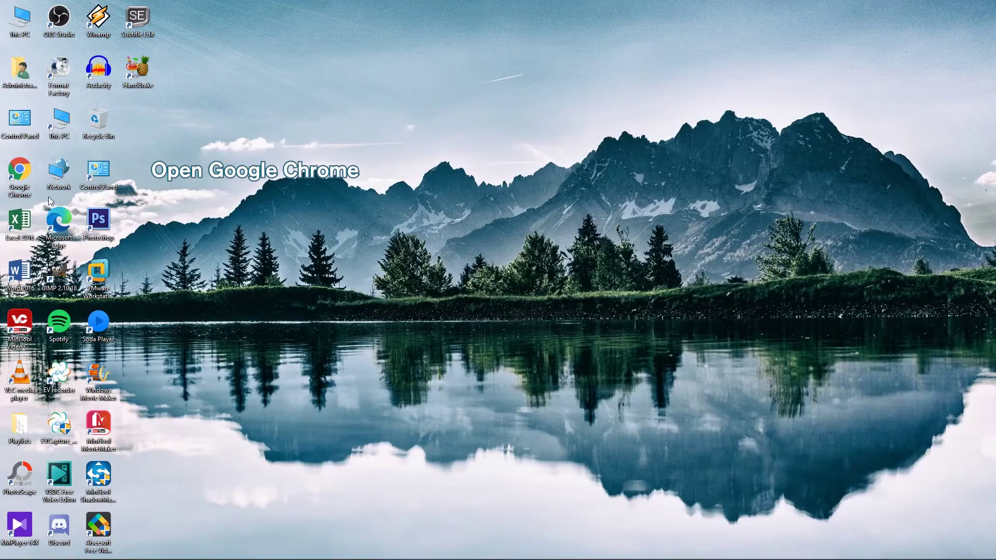
Step: Launch Chrome, search Google for ezgif, and open ezgif.com's Video to GIF file chooser
{"action": "double_click", "coordinate": [20, 171]}
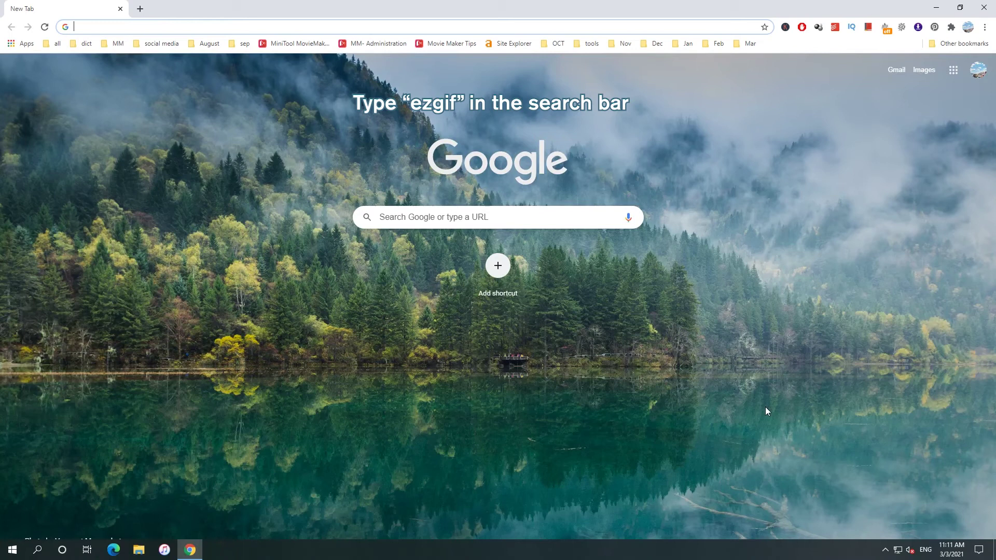
{"action": "left_click", "coordinate": [497, 224]}
{"action": "type", "text": "ezgif"}
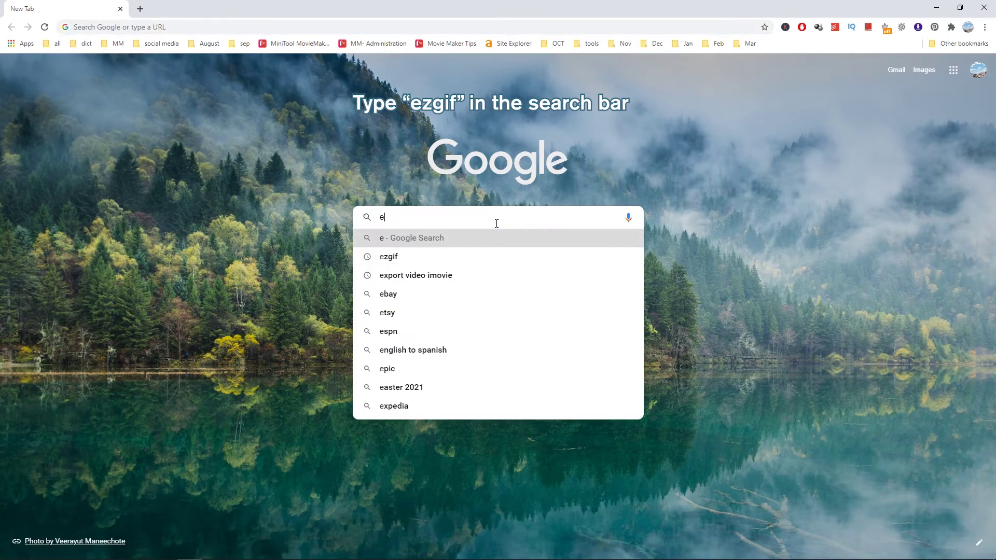
{"action": "left_click", "coordinate": [503, 236]}
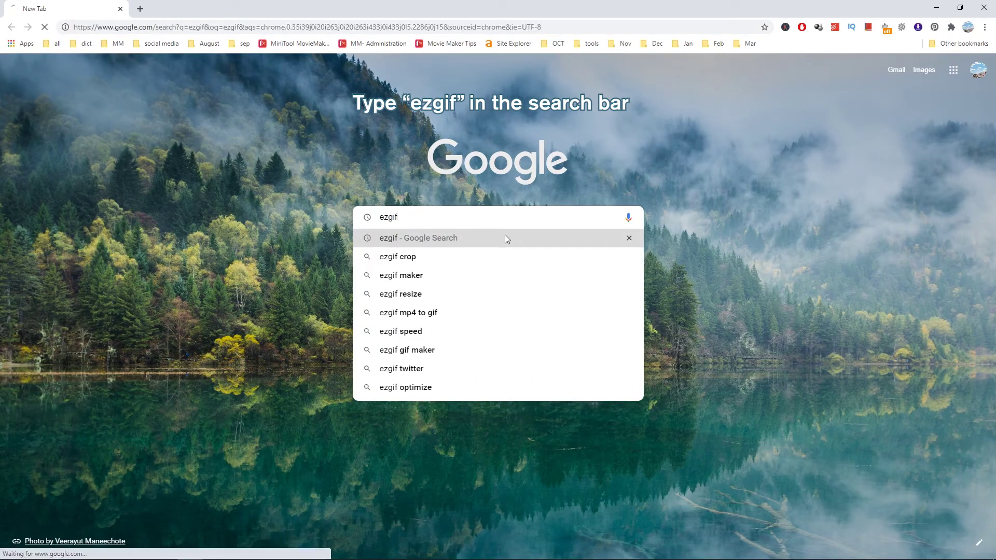
{"action": "left_click", "coordinate": [123, 163]}
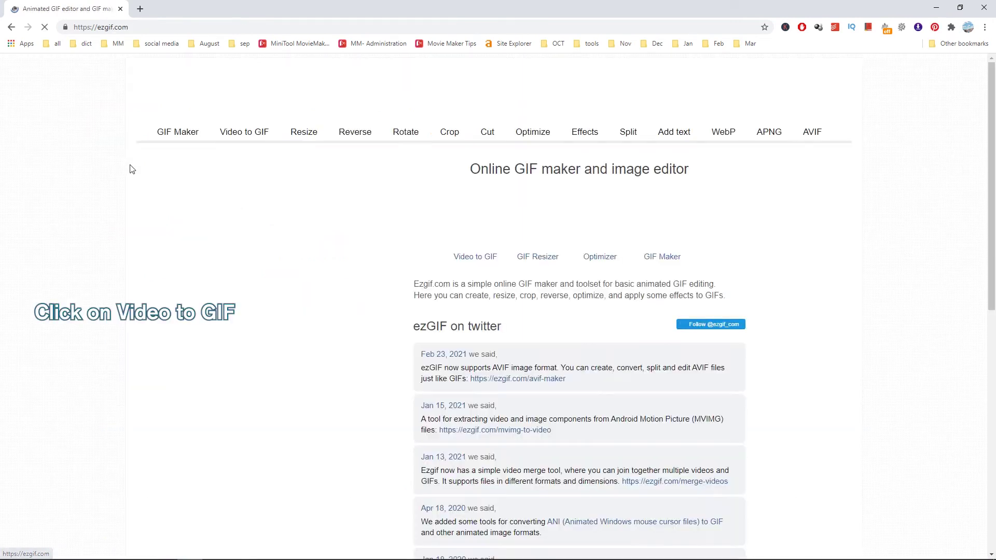
{"action": "left_click", "coordinate": [245, 133]}
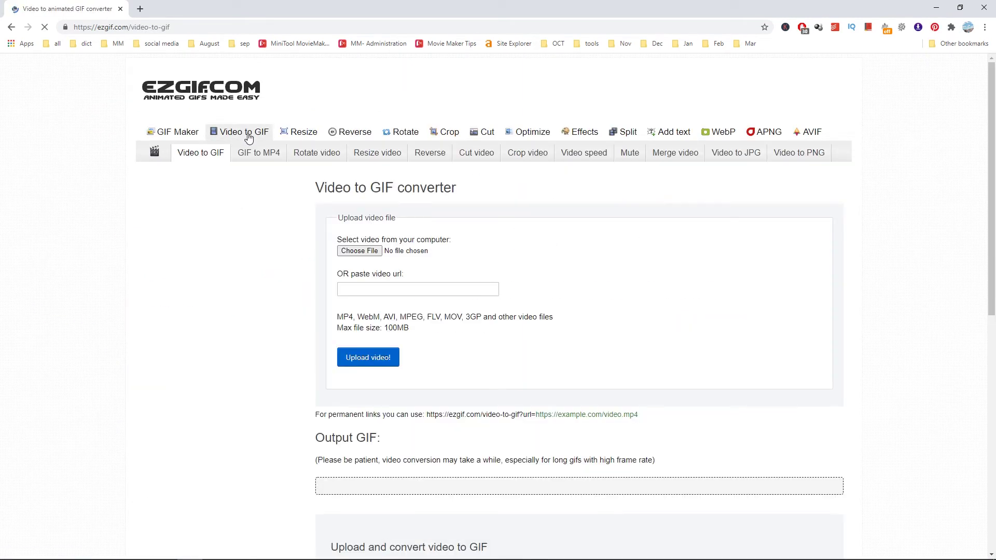
{"action": "left_click", "coordinate": [358, 252]}
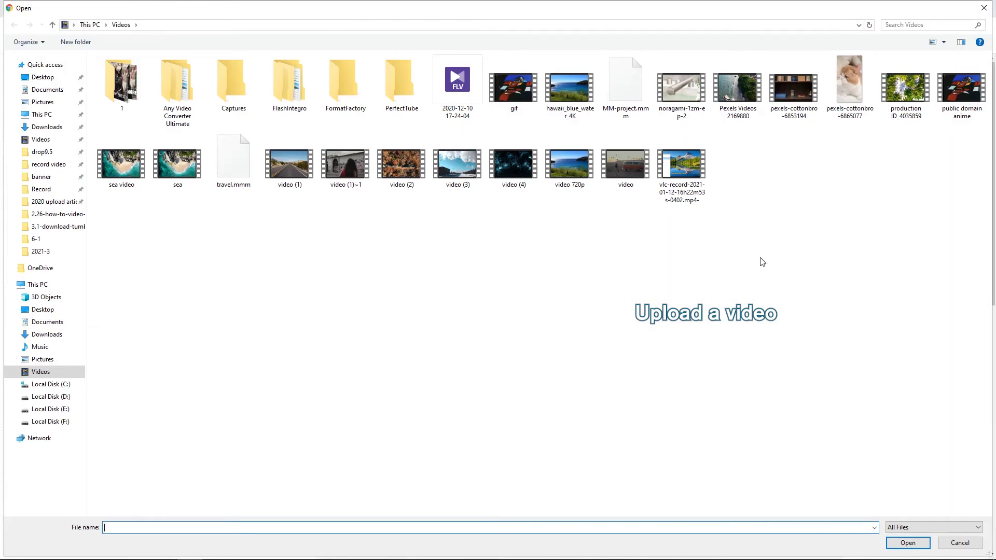
Step: Upload the pexels-cottonbro-6865077 cat video to ezgif's converter and play its preview
{"action": "left_click", "coordinate": [850, 83]}
{"action": "left_click", "coordinate": [908, 544]}
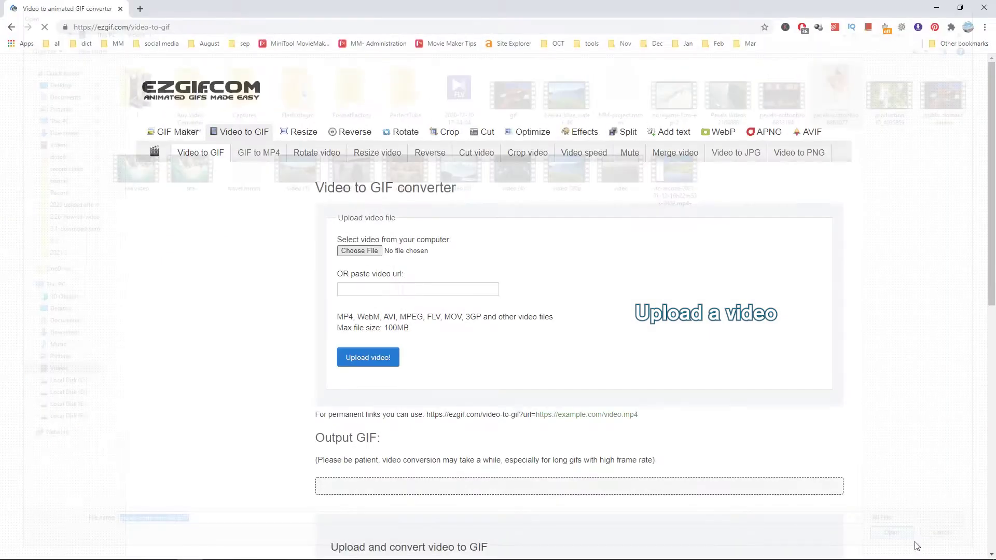
{"action": "left_click", "coordinate": [368, 358]}
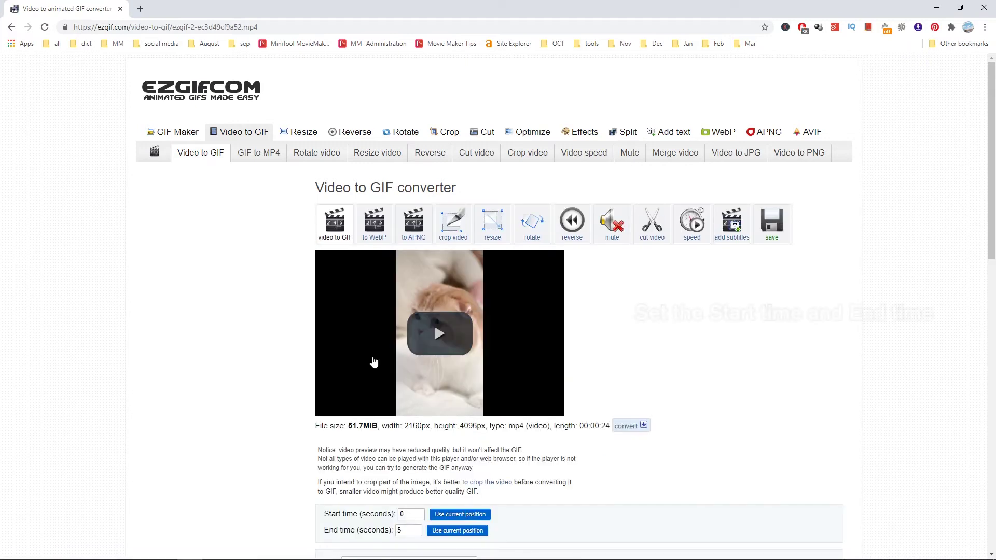
{"action": "left_click", "coordinate": [436, 333]}
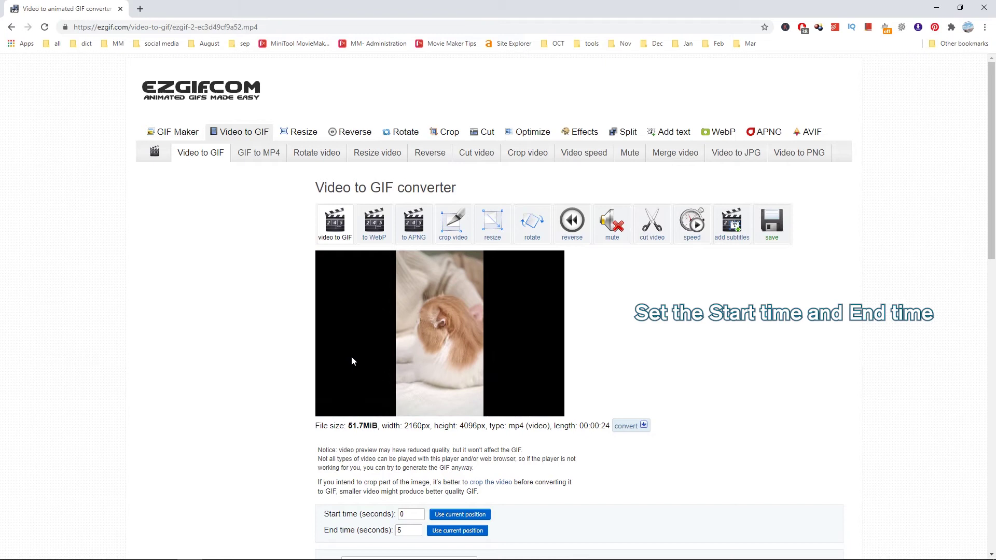
Step: Pause the preview and set the GIF start time to 8 seconds
{"action": "left_click", "coordinate": [328, 409]}
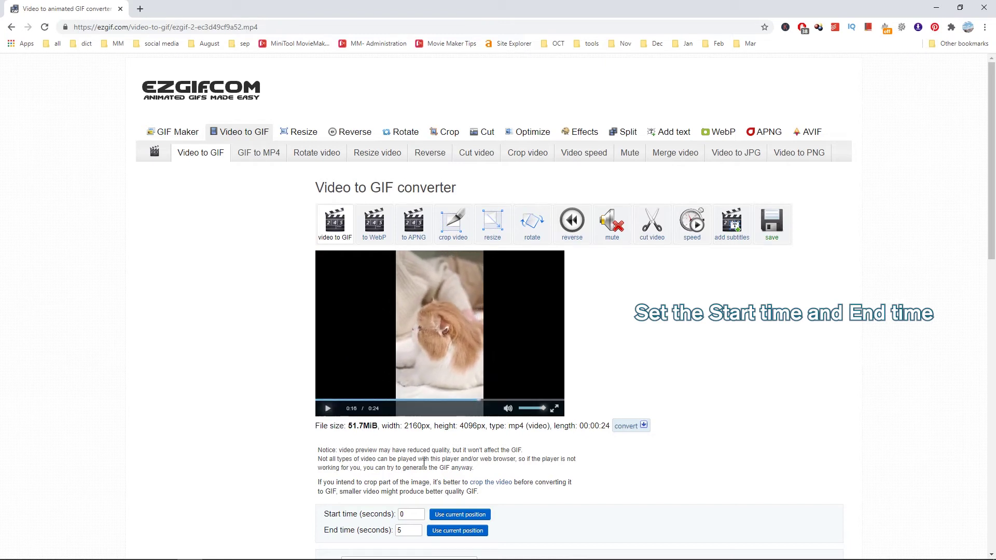
{"action": "scroll", "coordinate": [425, 462], "scroll_direction": "down", "scroll_amount": 1}
{"action": "left_click", "coordinate": [412, 462]}
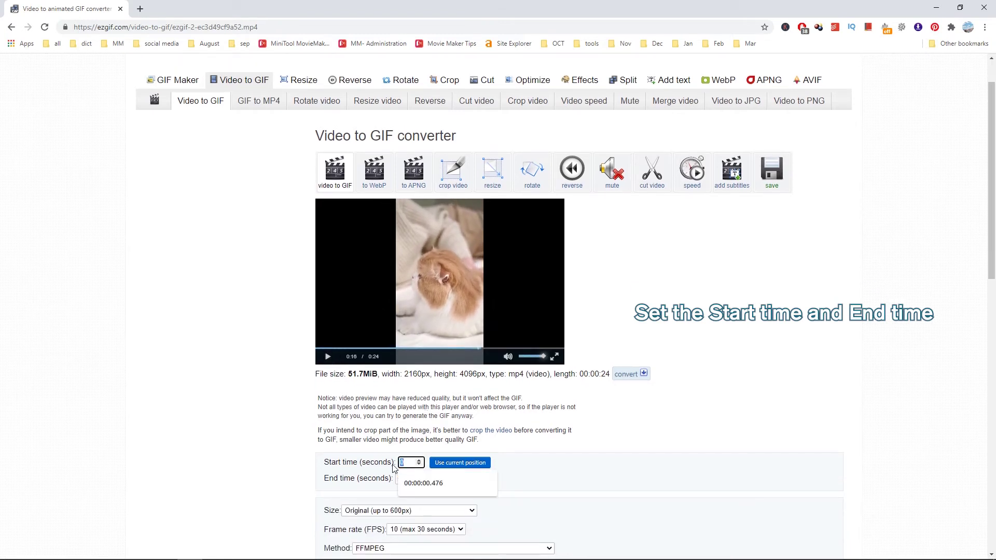
{"action": "type", "text": "8"}
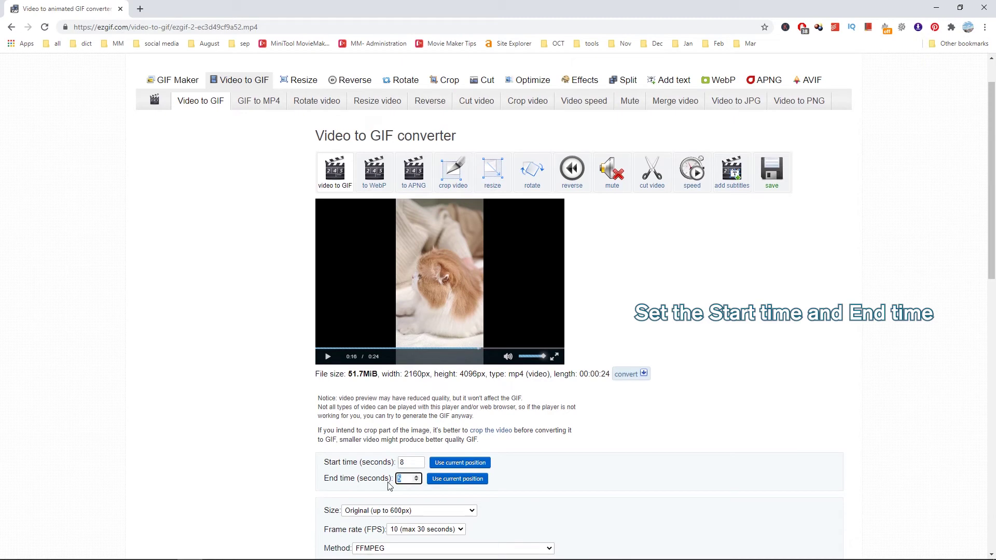
{"action": "scroll", "coordinate": [508, 425], "scroll_direction": "down", "scroll_amount": 3}
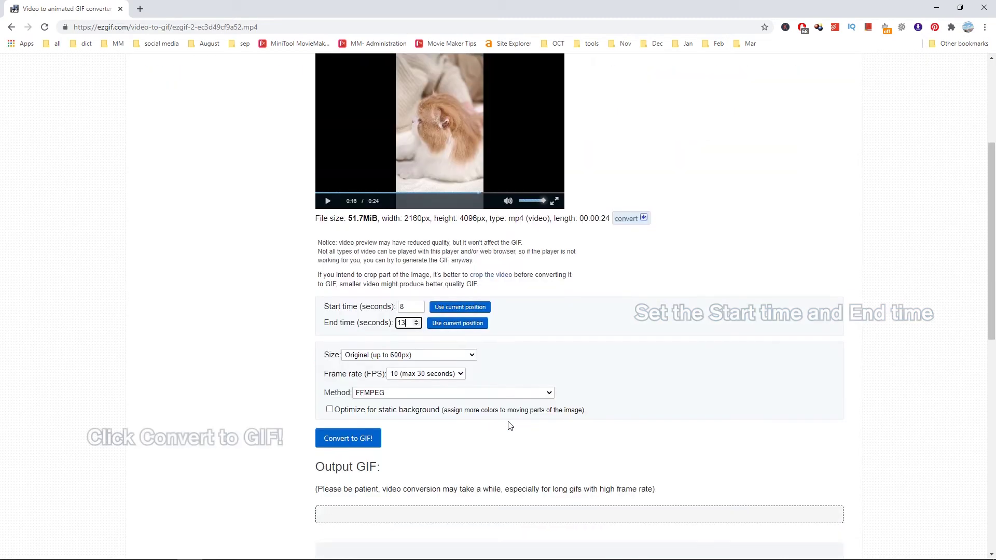
Step: Convert seconds 8–13 into a GIF and scroll down to the 600×1138, 50-frame output
{"action": "left_click", "coordinate": [361, 441]}
{"action": "scroll", "coordinate": [422, 416], "scroll_direction": "down", "scroll_amount": 6}
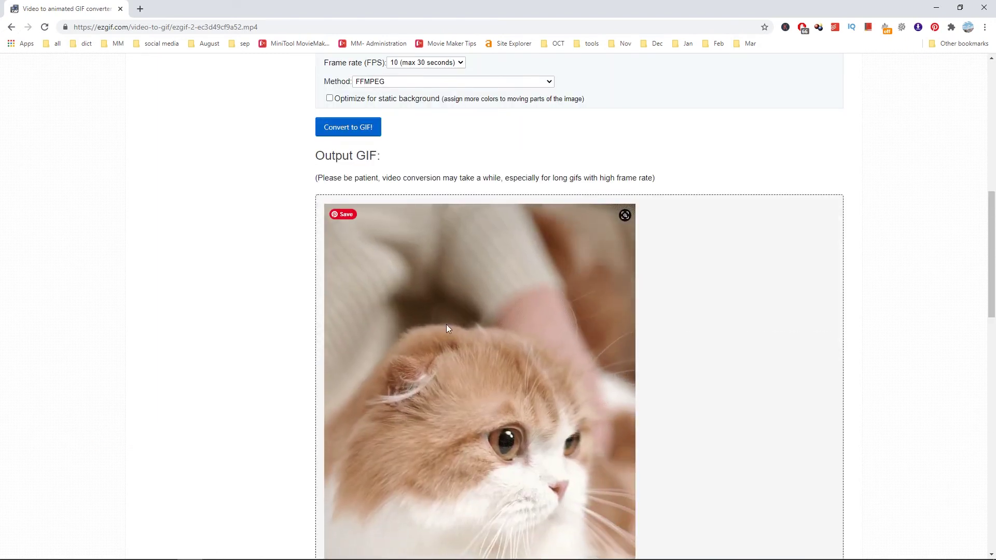
{"action": "scroll", "coordinate": [447, 326], "scroll_direction": "down", "scroll_amount": 6}
{"action": "scroll", "coordinate": [472, 354], "scroll_direction": "down", "scroll_amount": 2}
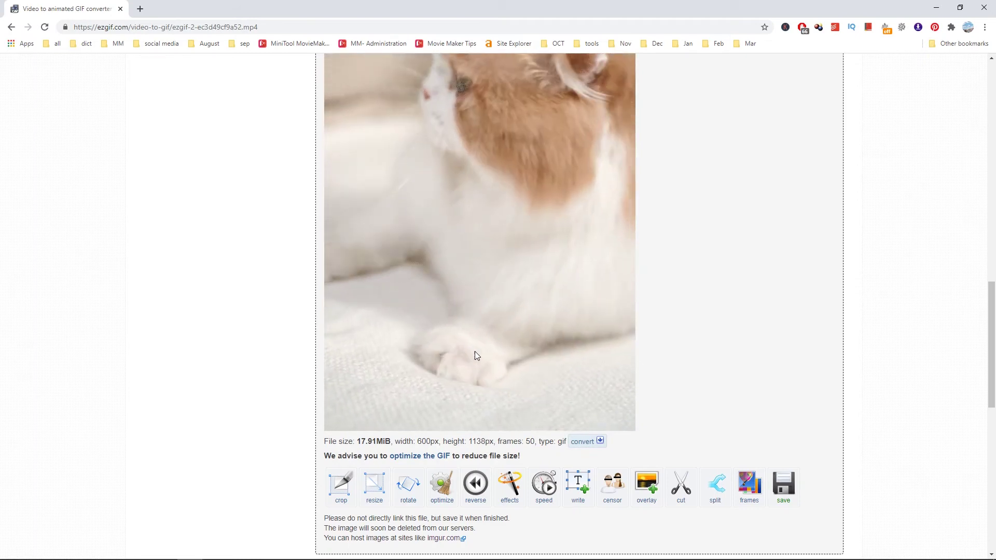
{"action": "scroll", "coordinate": [475, 351], "scroll_direction": "down", "scroll_amount": 2}
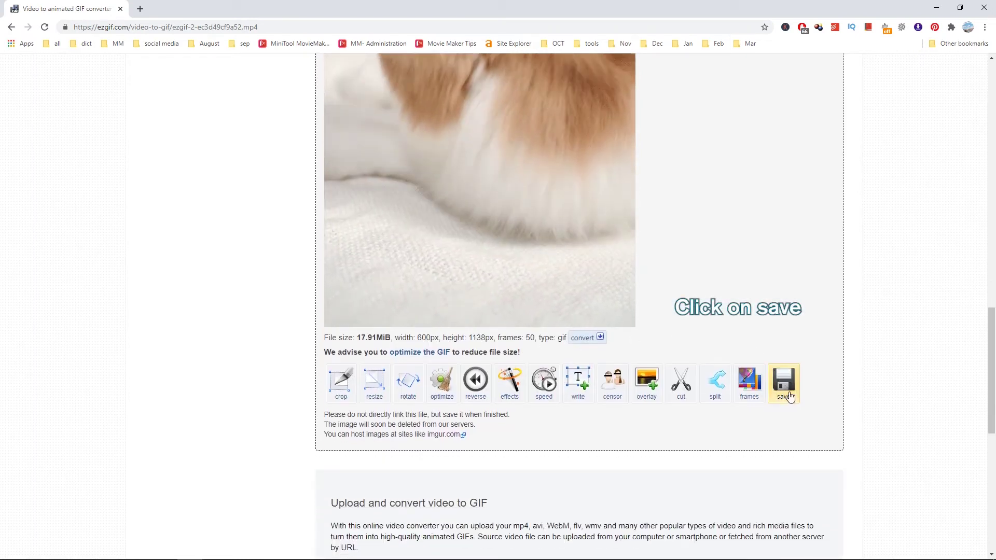
Step: Download the cat GIF as ezgif.com-gif-maker.gif and search the web for giphy
{"action": "left_click", "coordinate": [789, 397]}
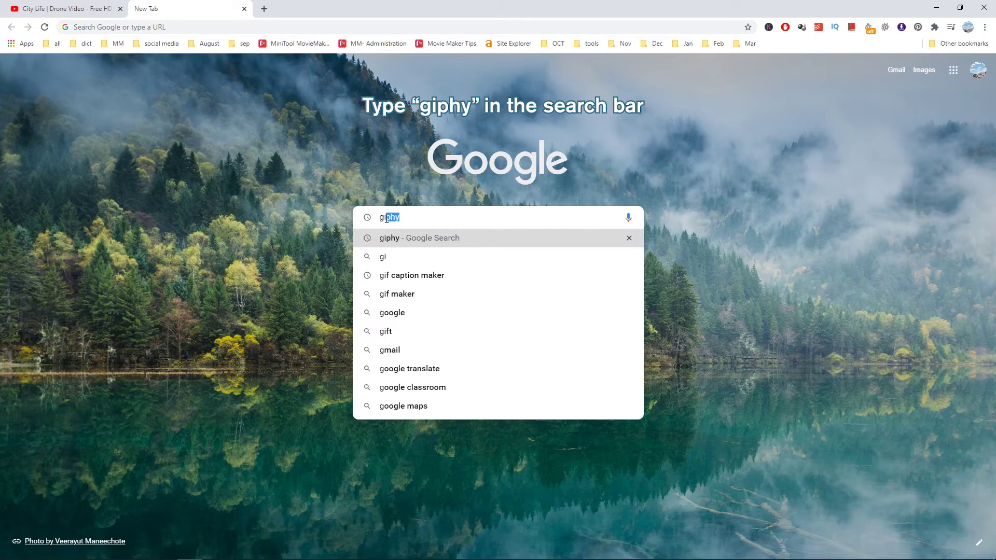
{"action": "key", "text": "Return"}
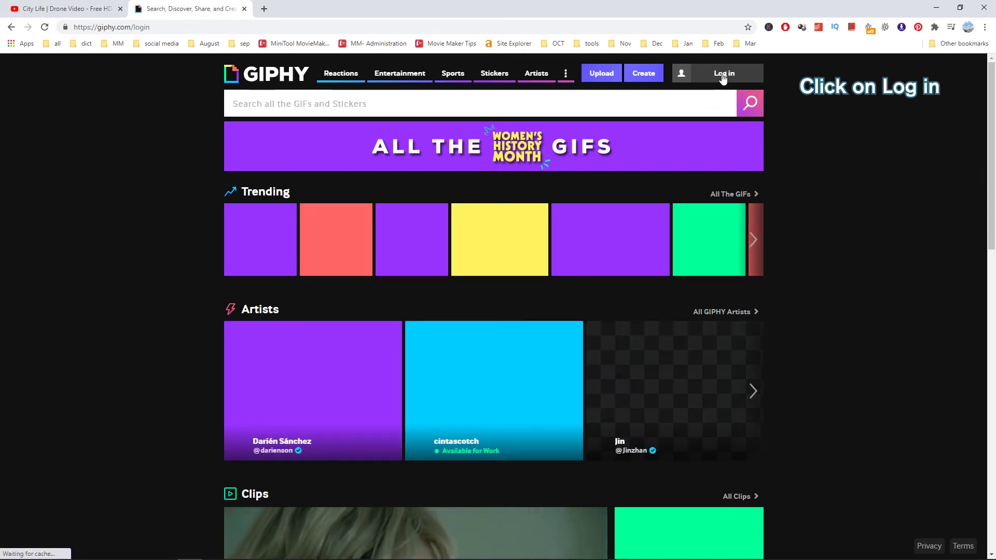
Step: Log in to the GIPHY account and go to the Upload page
{"action": "left_click", "coordinate": [723, 76]}
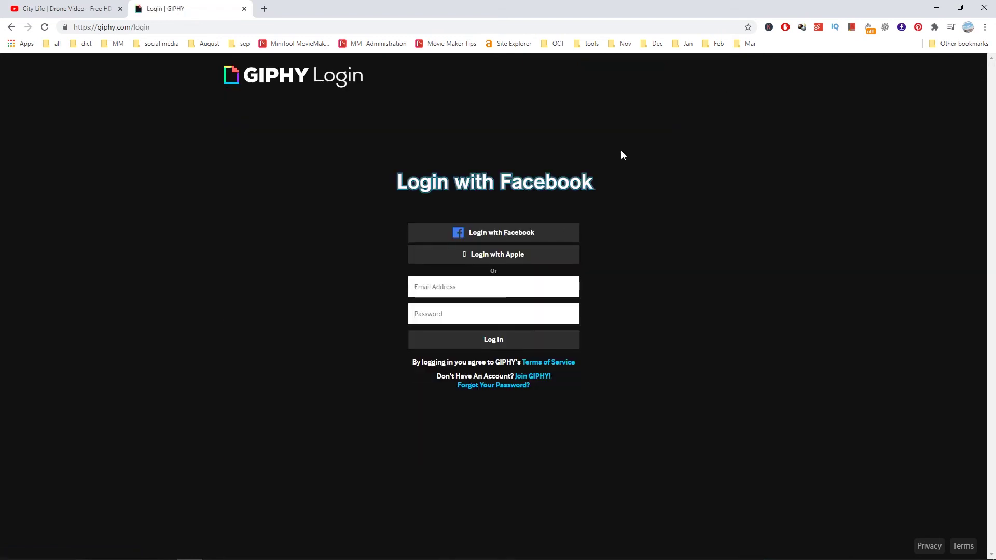
{"action": "left_click", "coordinate": [551, 232]}
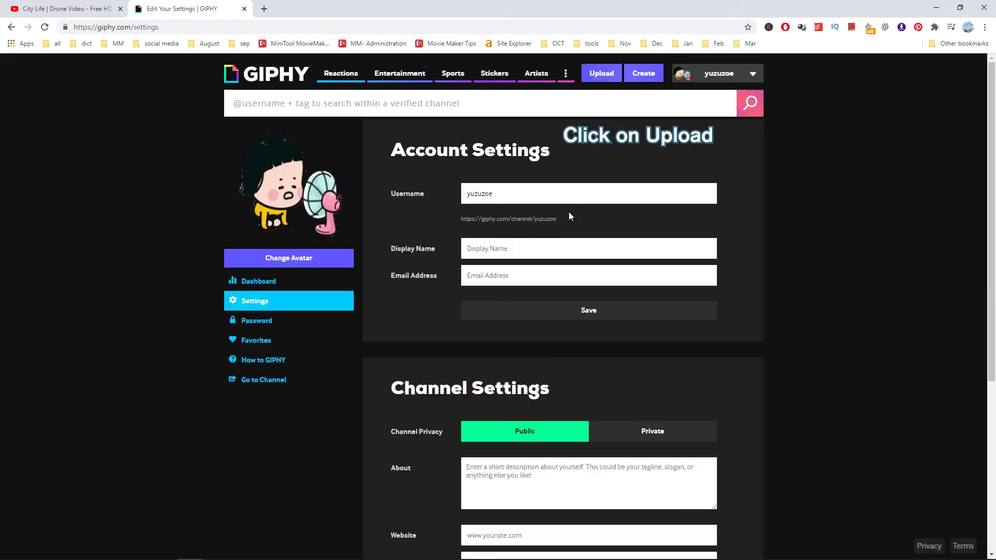
{"action": "left_click", "coordinate": [600, 73]}
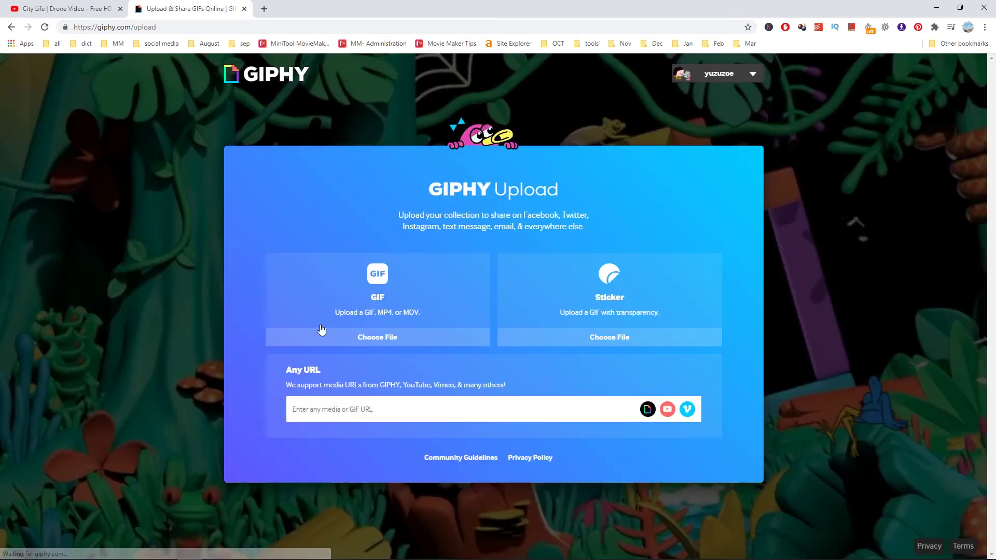
Step: Copy the City Life drone video's YouTube URL and paste it into GIPHY's Any URL box
{"action": "left_click", "coordinate": [64, 8]}
{"action": "left_click_drag", "start_coordinate": [540, 28], "coordinate": [4, 6]}
{"action": "key", "text": "ctrl+c"}
{"action": "left_click", "coordinate": [177, 8]}
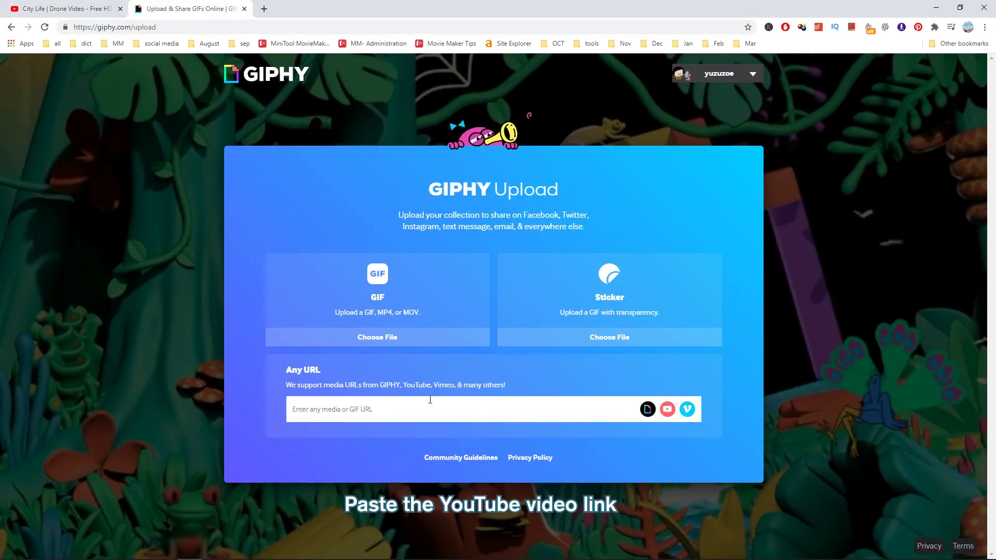
{"action": "left_click", "coordinate": [416, 410]}
{"action": "key", "text": "ctrl+v"}
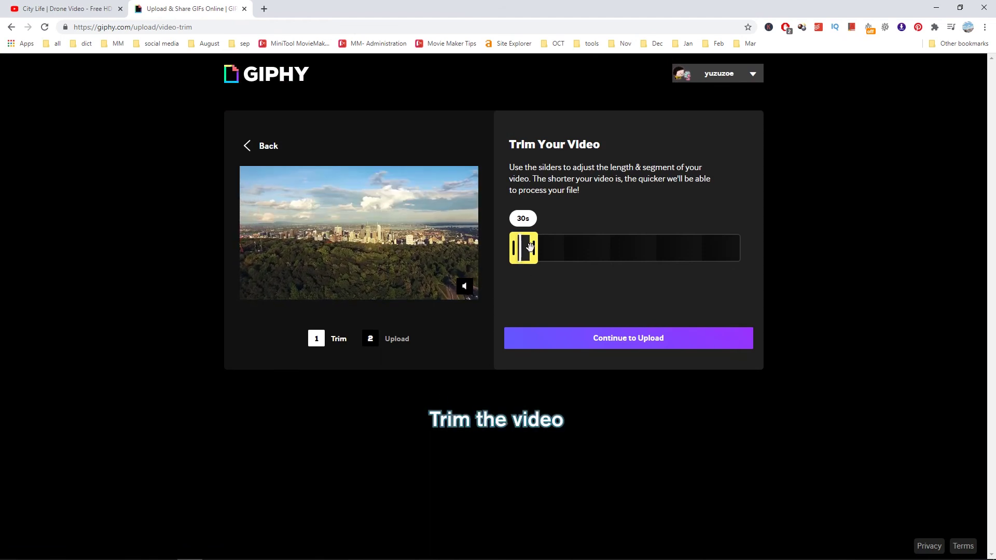
Step: Slide the trim section onto the night-city footage and shorten it to 18 seconds
{"action": "left_click_drag", "start_coordinate": [528, 251], "coordinate": [580, 249]}
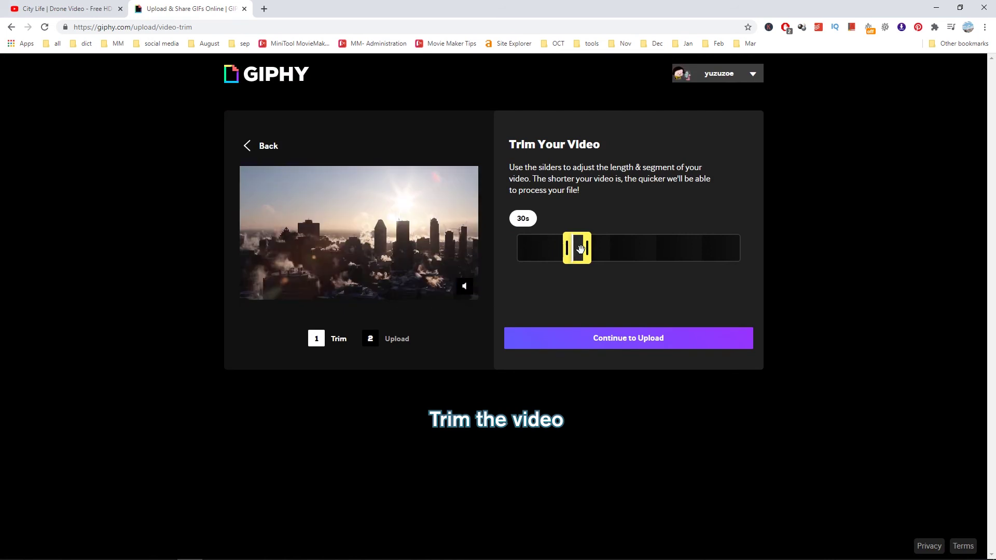
{"action": "left_click_drag", "start_coordinate": [580, 249], "coordinate": [596, 248]}
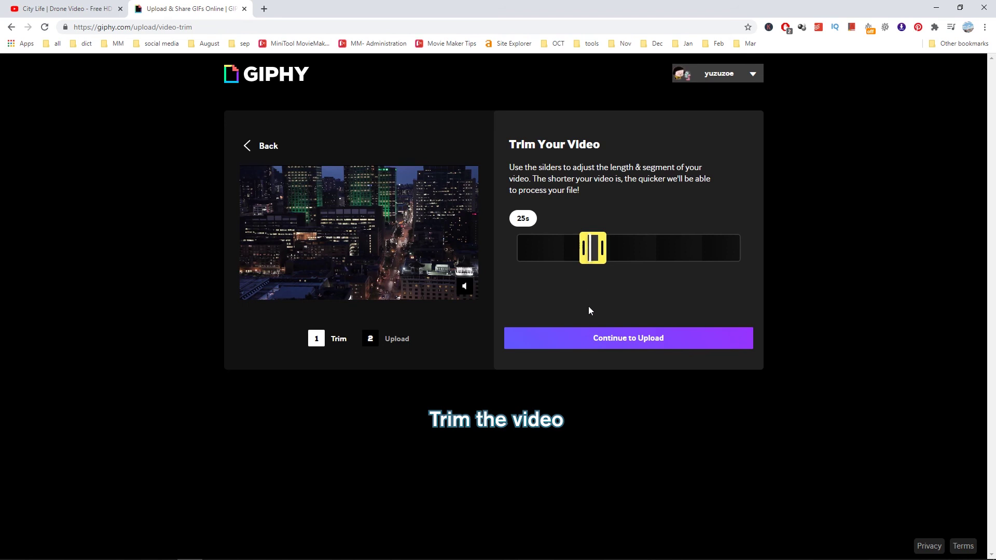
{"action": "left_click_drag", "start_coordinate": [583, 251], "coordinate": [593, 256]}
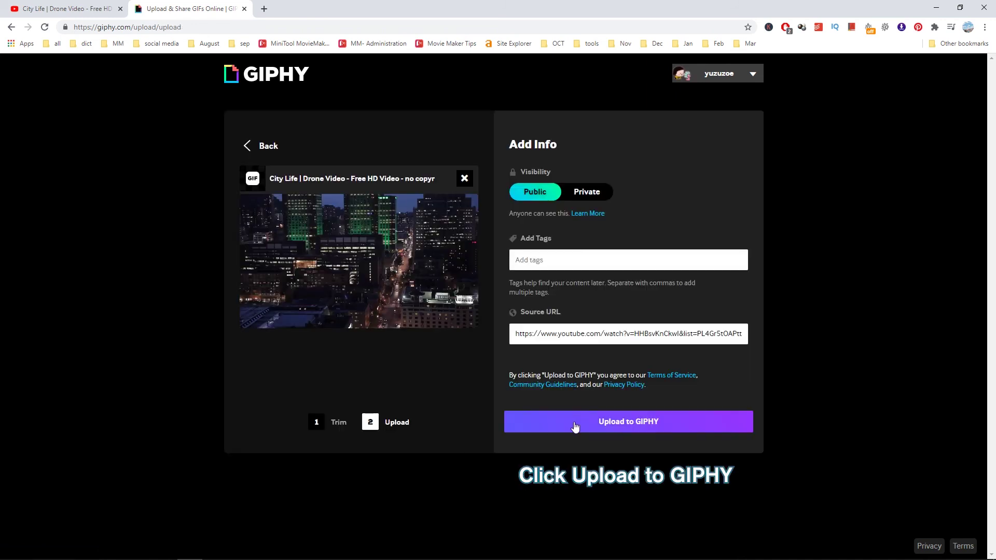
Step: Upload the trimmed night-city drone clip to GIPHY as a GIF
{"action": "left_click", "coordinate": [574, 426]}
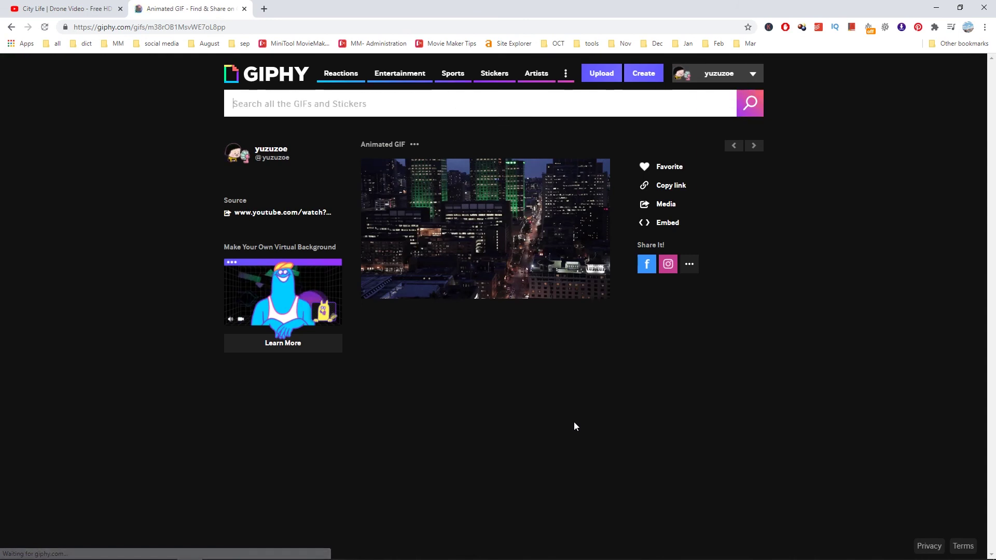
Step: Save the night-city GIF to the Videos folder as giphy-gif.gif
{"action": "right_click", "coordinate": [487, 202]}
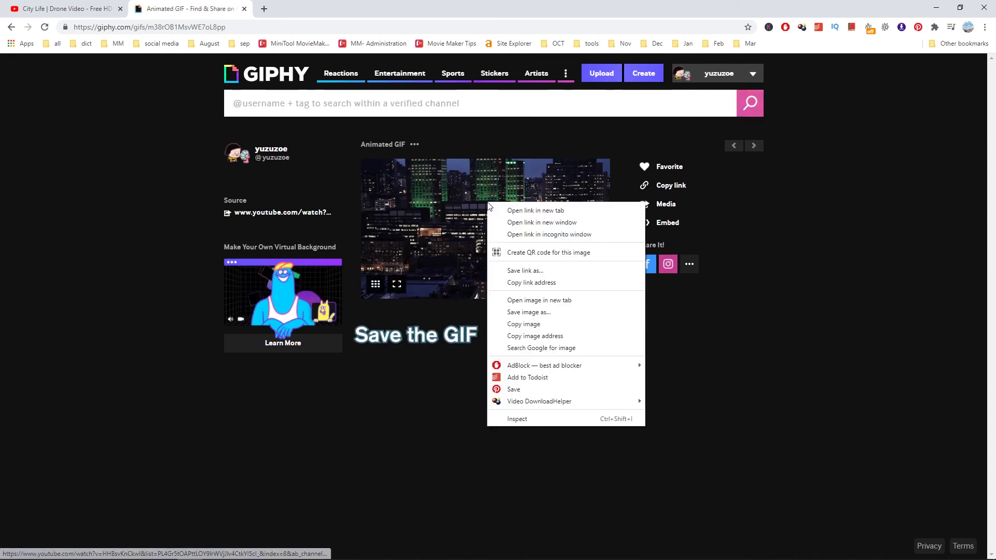
{"action": "left_click", "coordinate": [535, 314]}
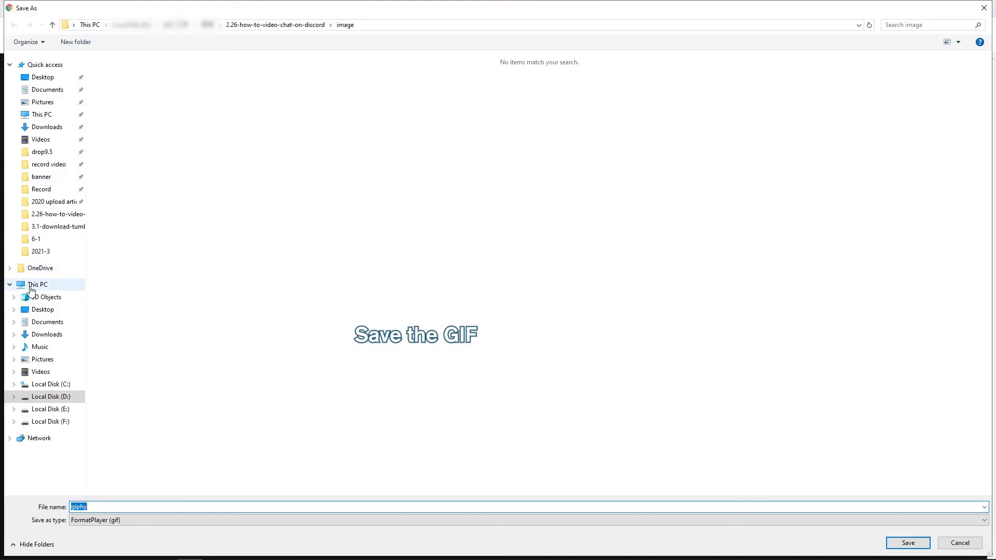
{"action": "left_click", "coordinate": [29, 374]}
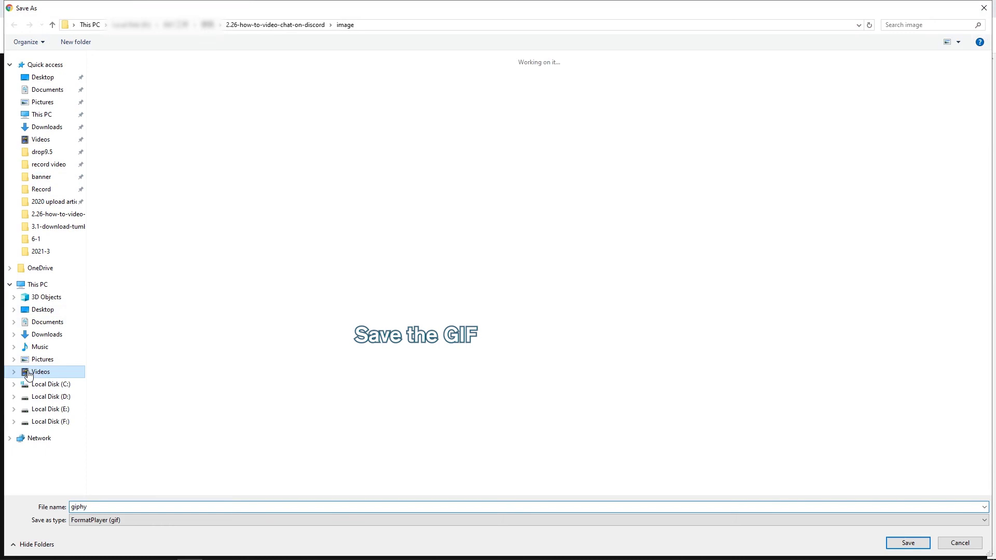
{"action": "left_click", "coordinate": [129, 507]}
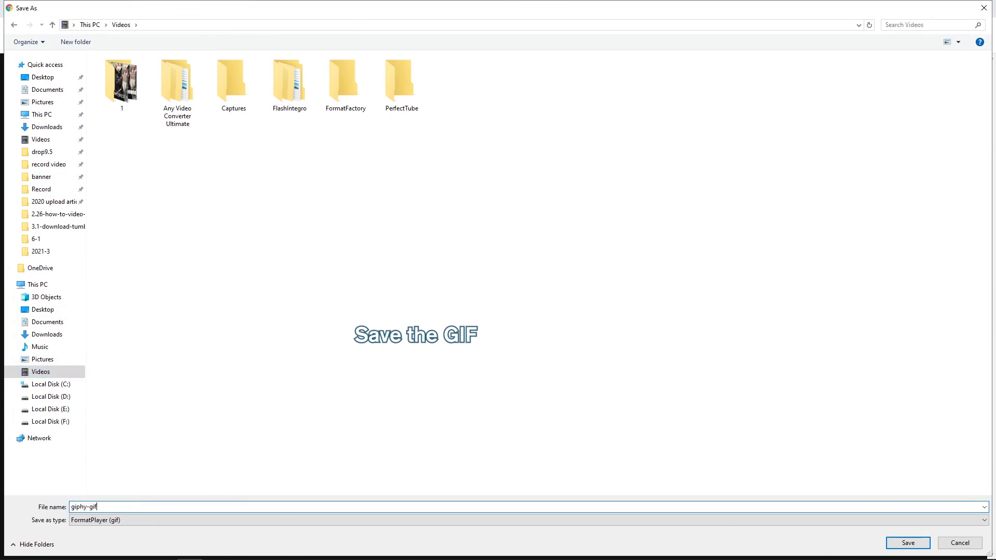
{"action": "left_click", "coordinate": [899, 545]}
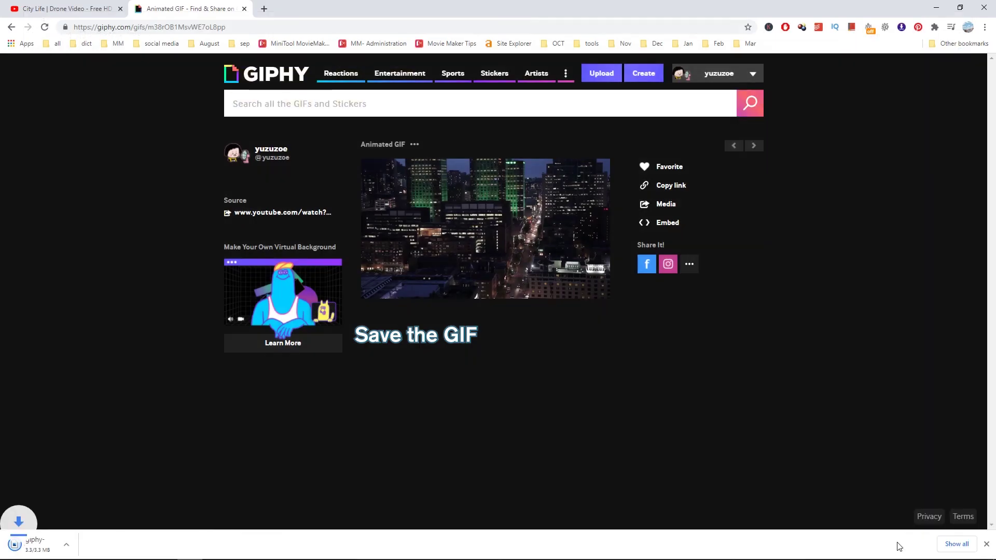